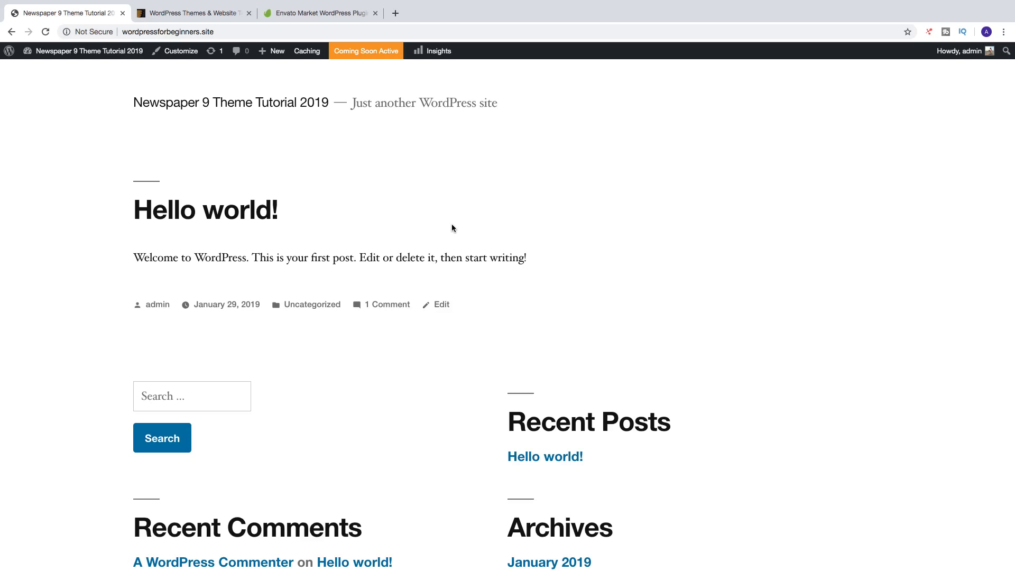
scroll(493, 221, "down", 5)
scroll(492, 222, "up", 5)
mouse_move(83, 51)
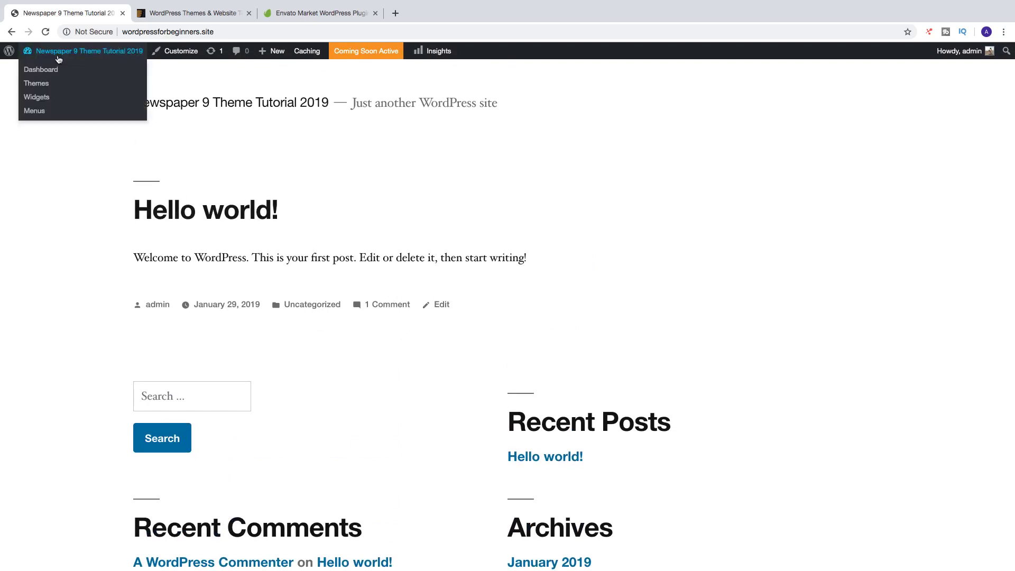
Step: Go from the site Dashboard to Plugins > Add New, then switch to the Envato Market plugin tab
left_click(54, 53)
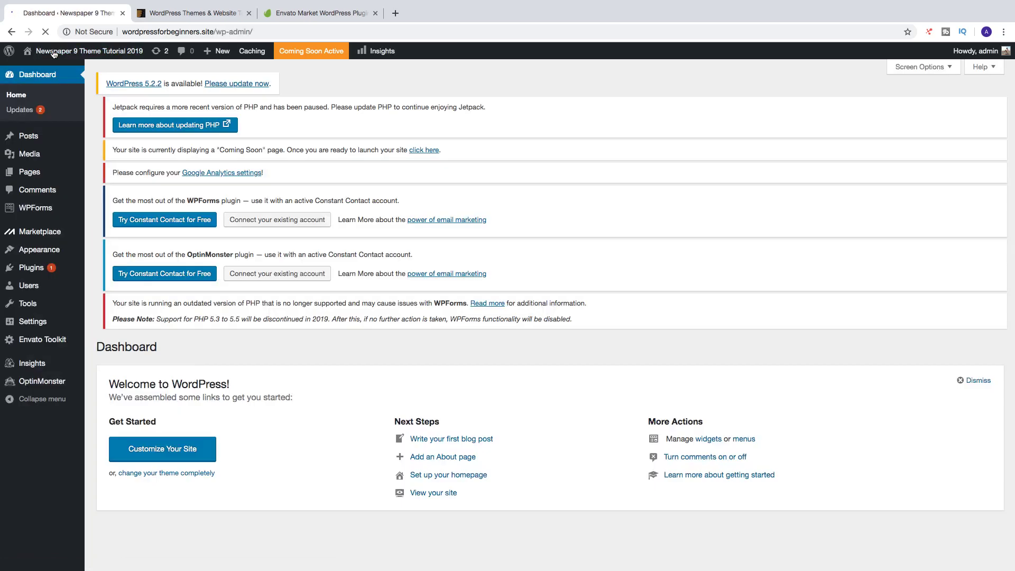
mouse_move(32, 268)
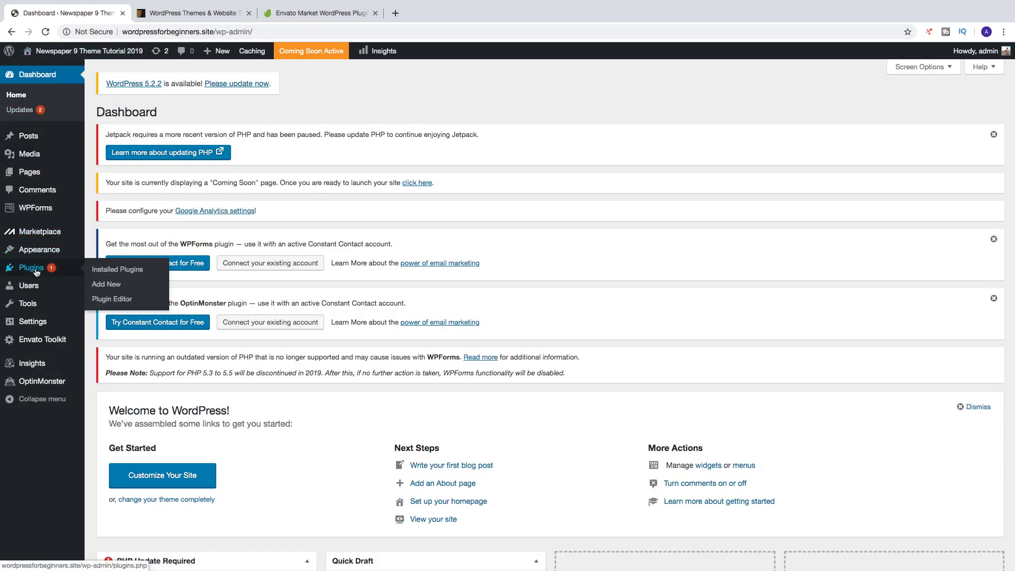
left_click(107, 286)
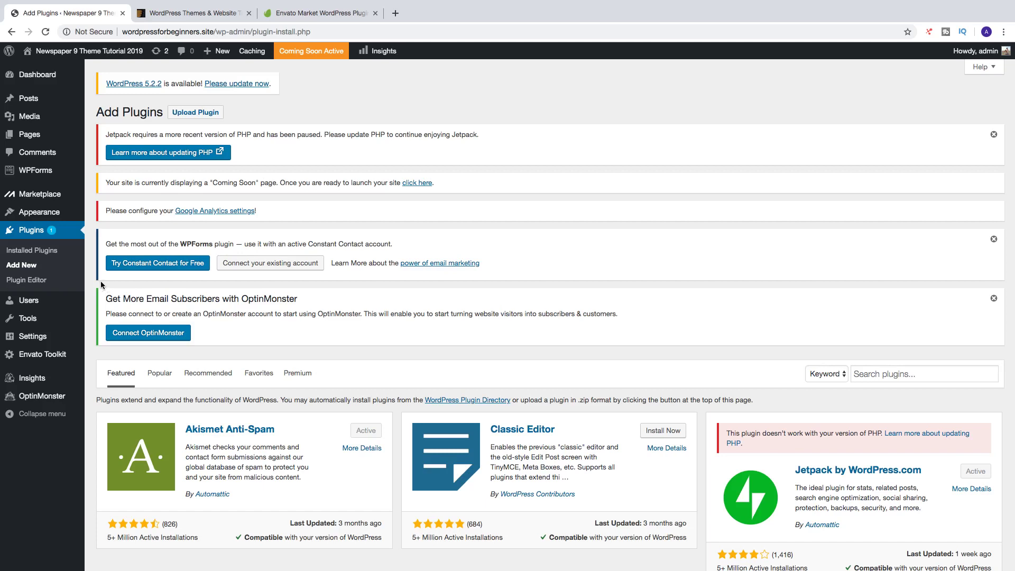
left_click(293, 13)
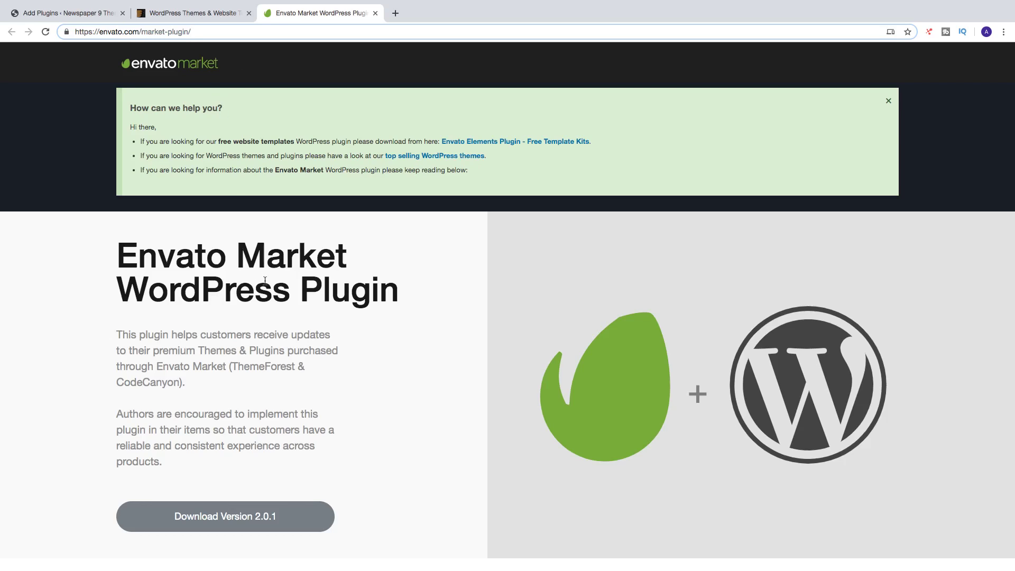
scroll(262, 277, "down", 3)
scroll(266, 280, "up", 3)
Step: Download the Envato Market 2.0.1 zip and return to the WordPress Add Plugins tab
left_click(236, 519)
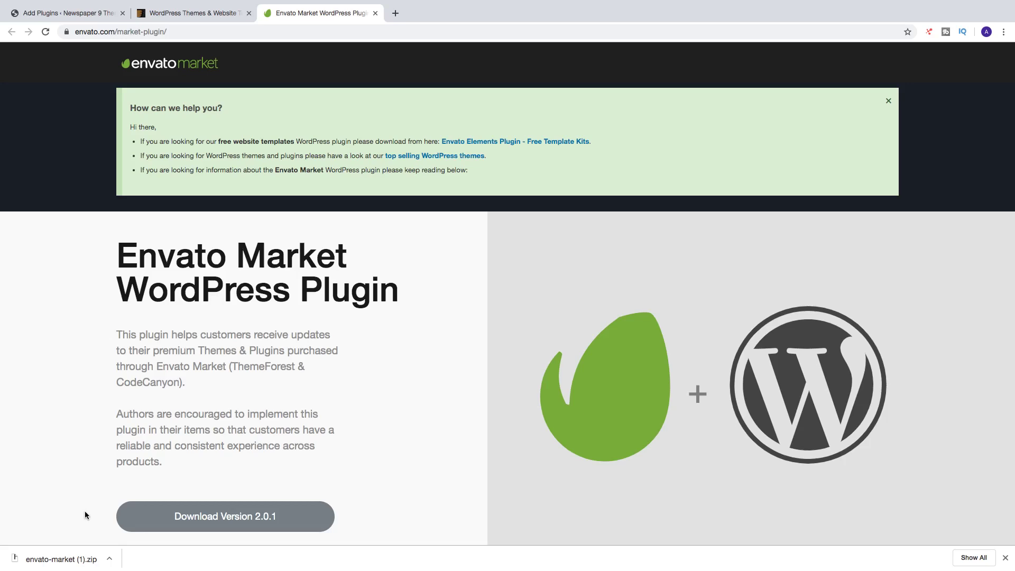
left_click(65, 14)
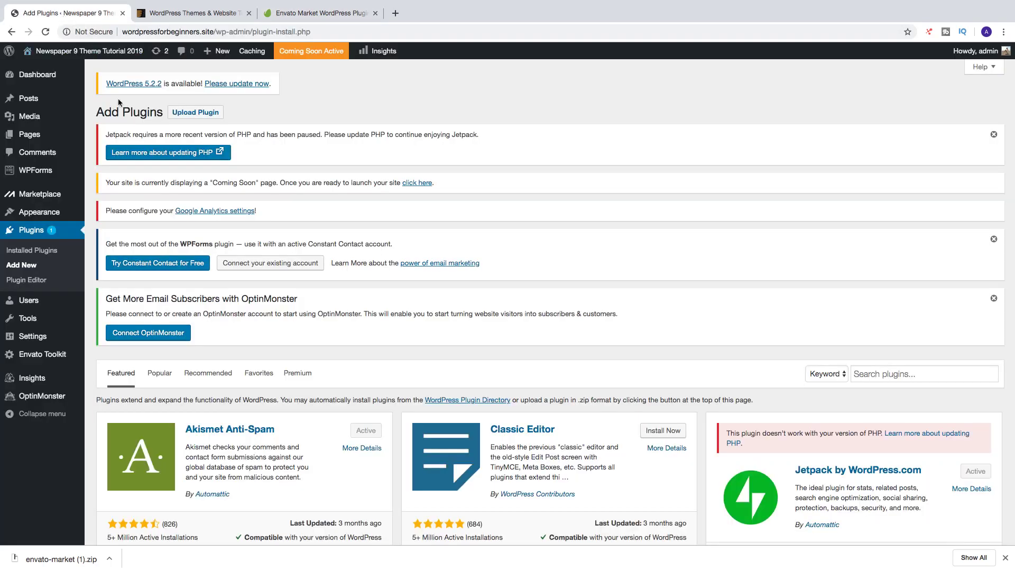
Step: Upload envato-market (1).zip via Upload Plugin and install it
left_click(196, 112)
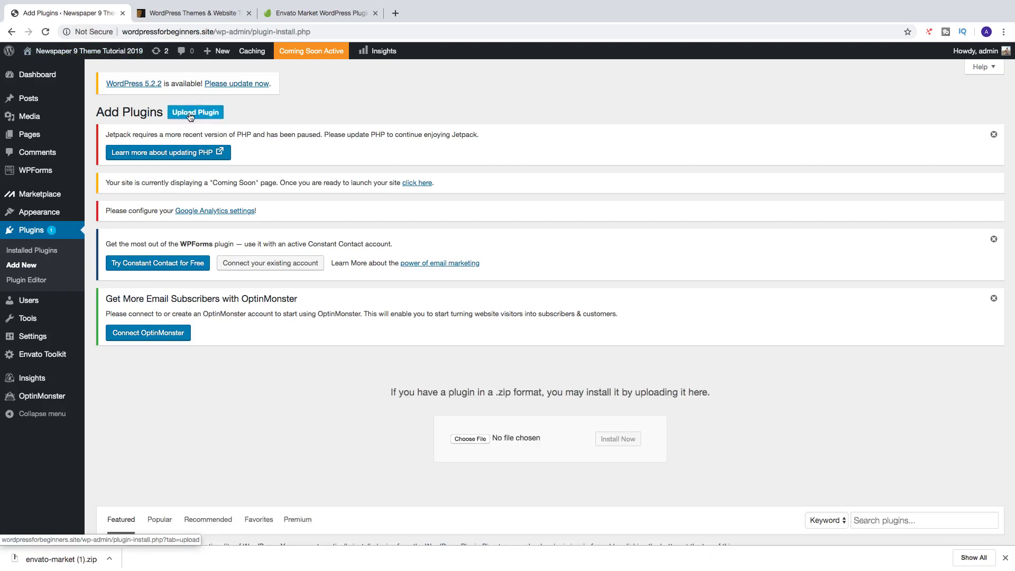
left_click(472, 441)
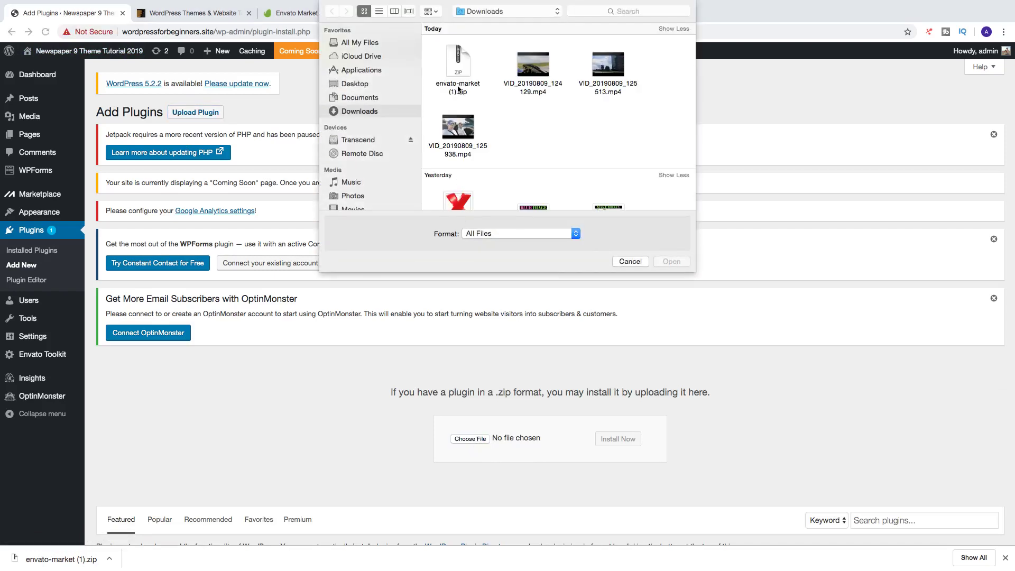
left_click(459, 89)
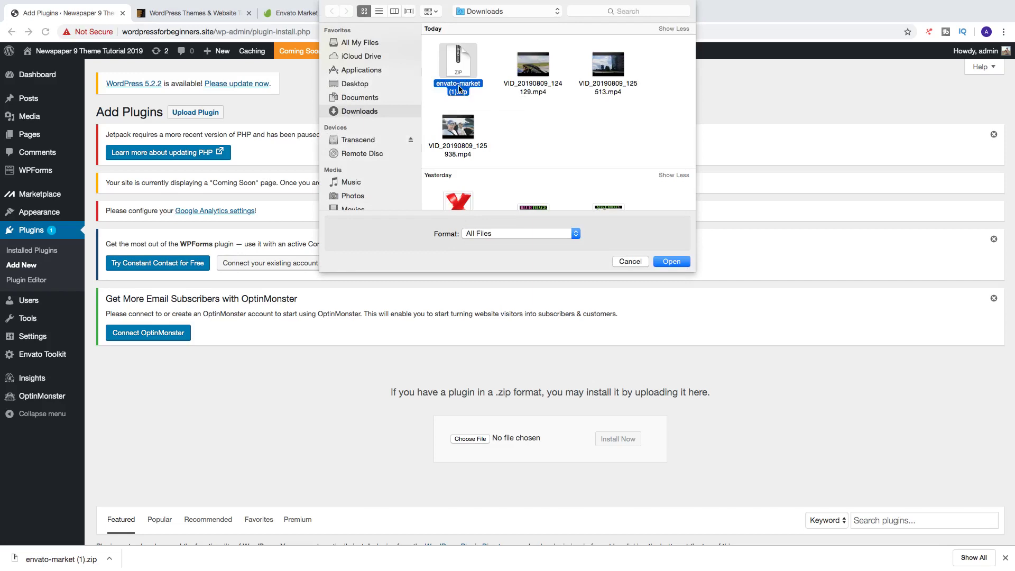
left_click(671, 262)
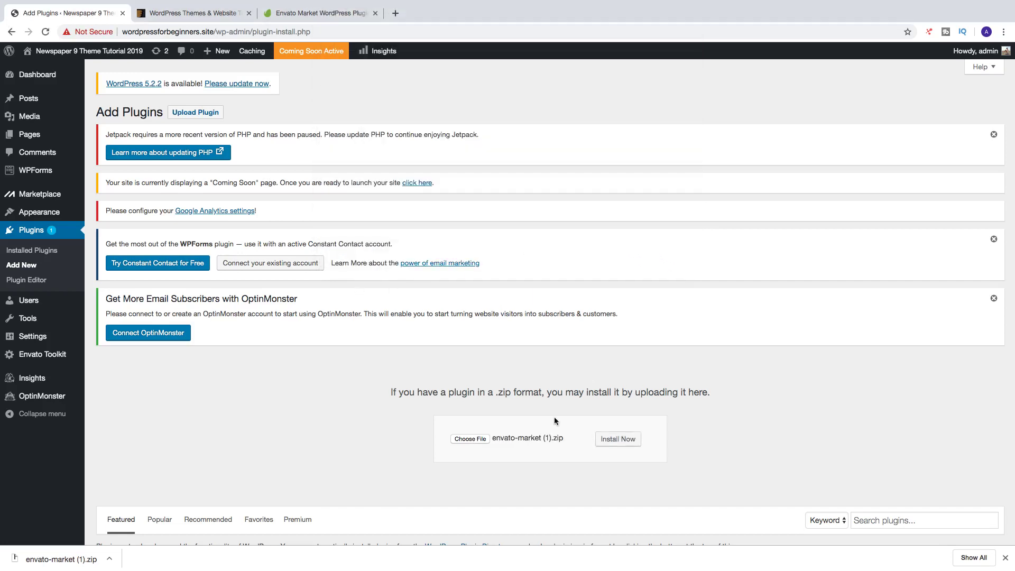
left_click(622, 441)
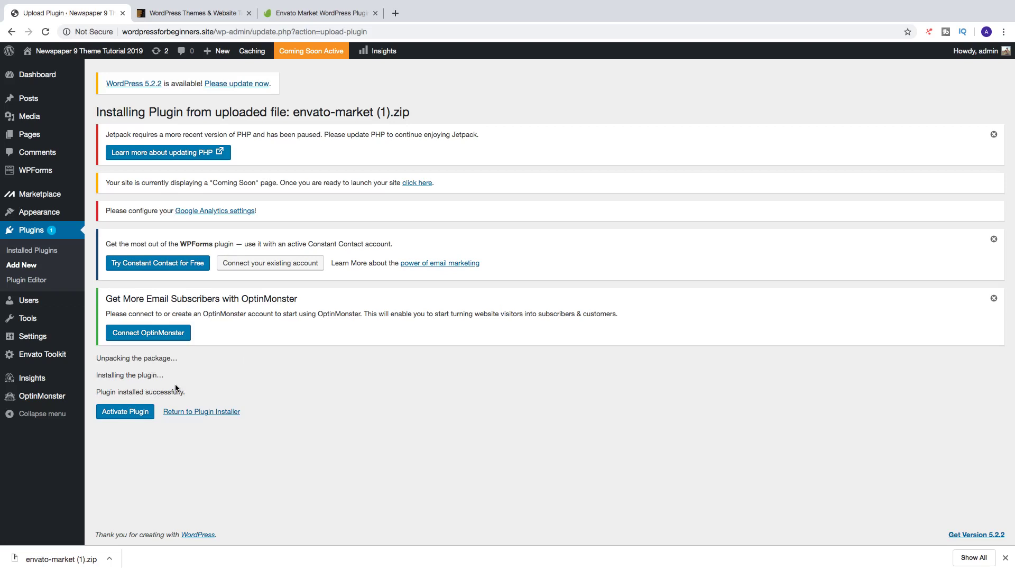
Step: Activate the freshly installed Envato Market plugin from the installation results page
left_click(125, 416)
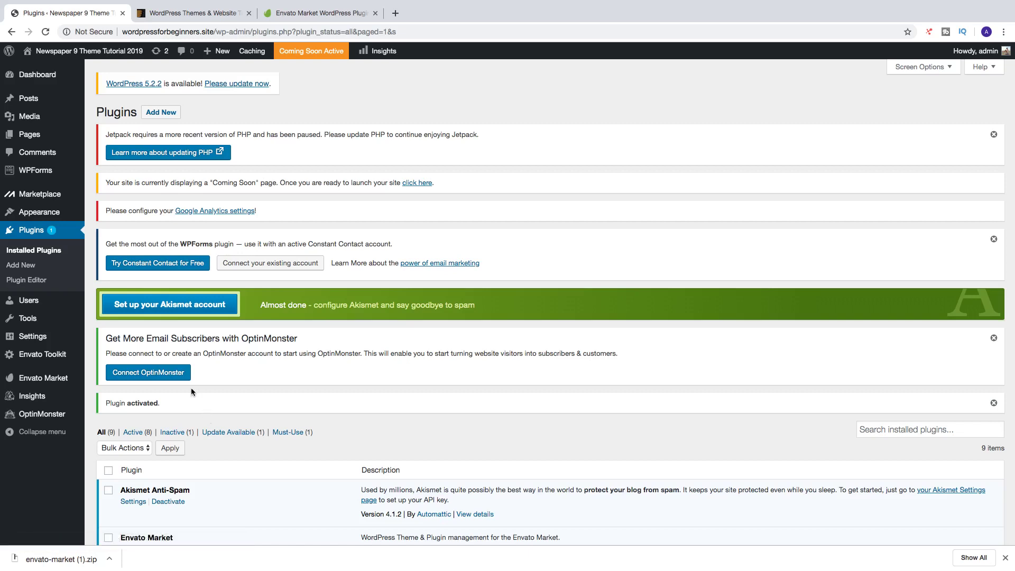
Step: Open Envato Market settings and follow the Envato API connection link to the token page
left_click(42, 382)
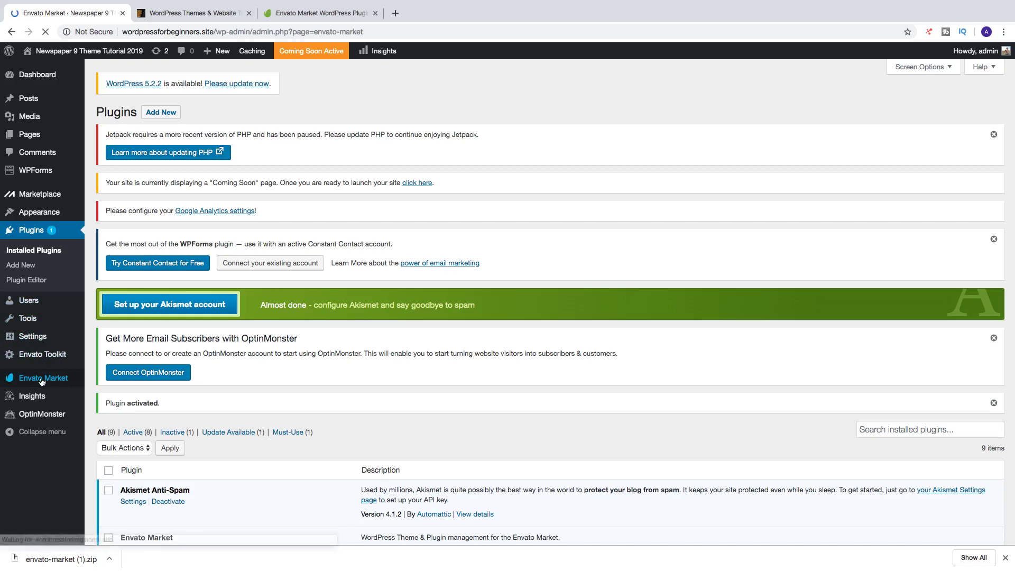
scroll(189, 314, "down", 2)
scroll(189, 318, "down", 1)
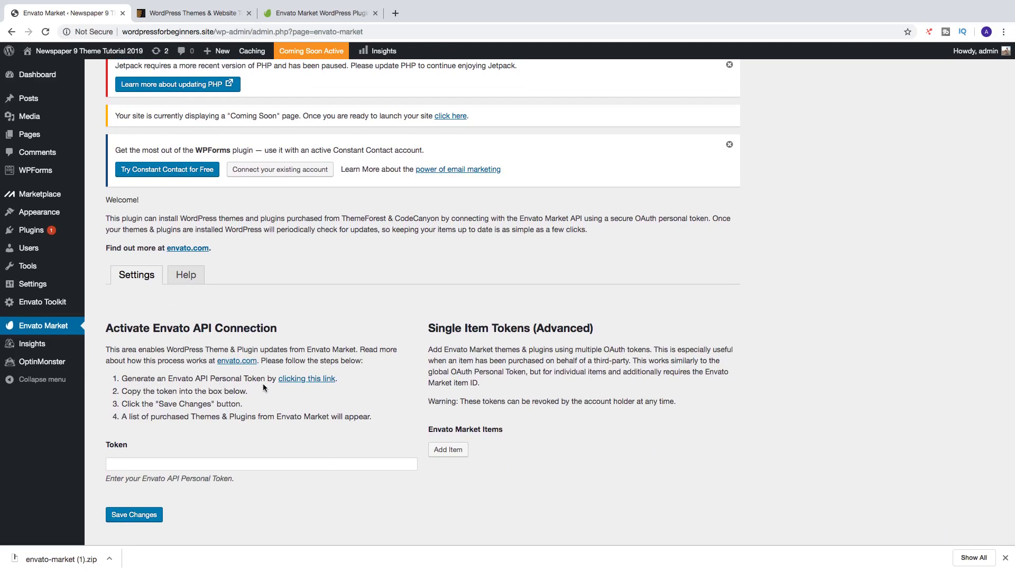
left_click(303, 380)
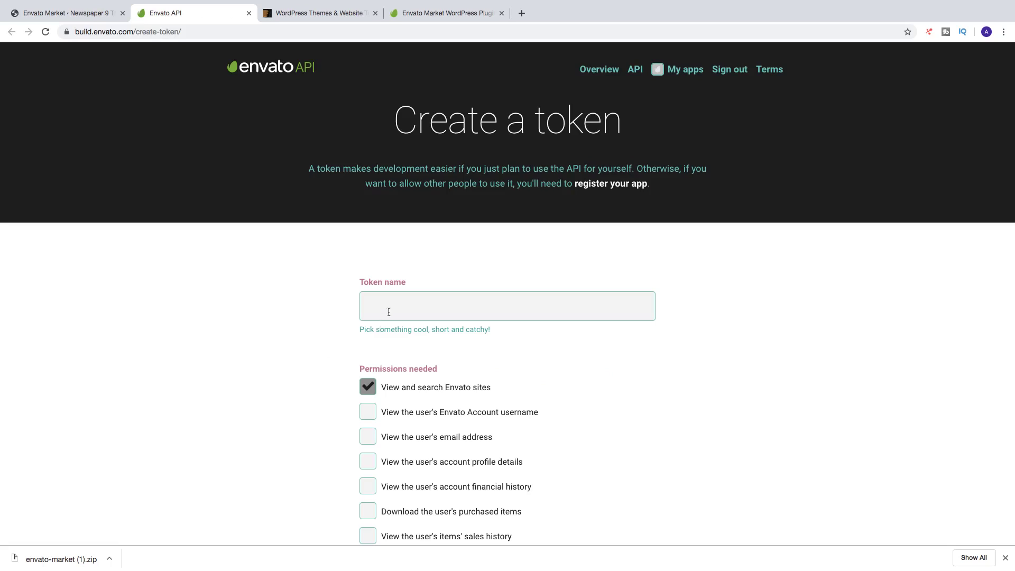
Step: Name the token TestTutorial and grant username, email, profile, download, verify and list-purchases permissions
left_click(389, 307)
type("T")
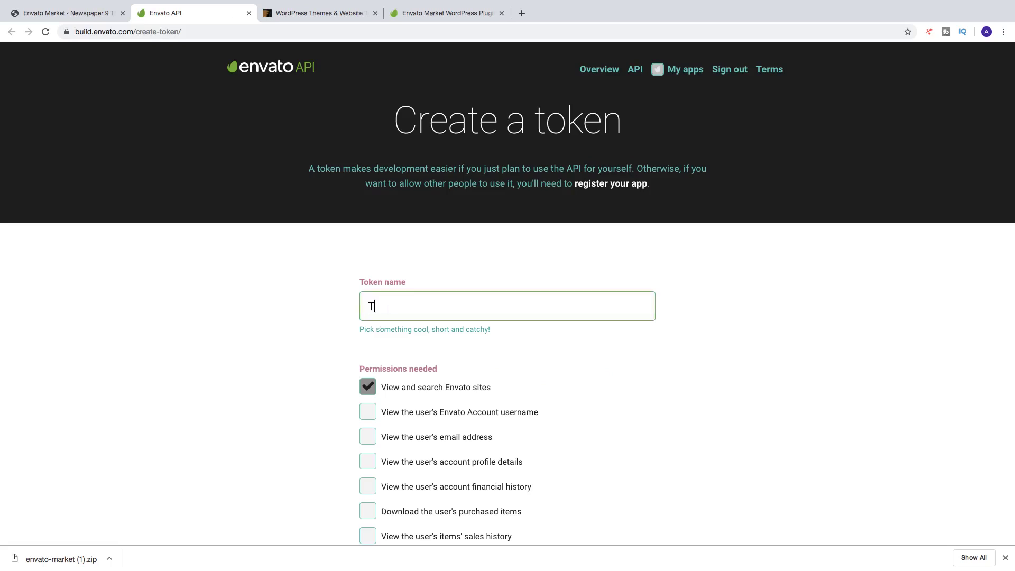
type("estT")
type("utorial")
scroll(329, 392, "down", 1)
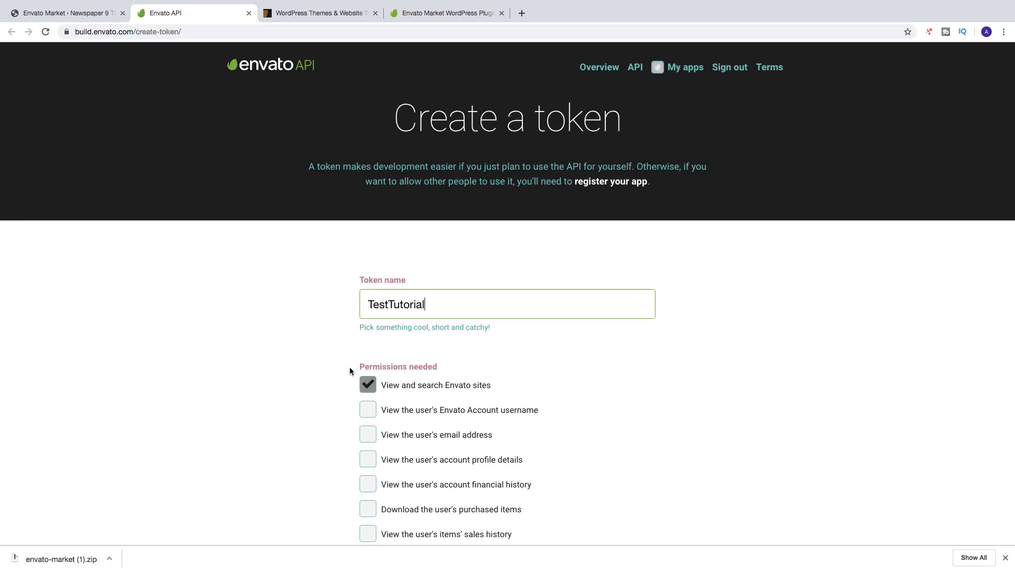
scroll(340, 394, "down", 2)
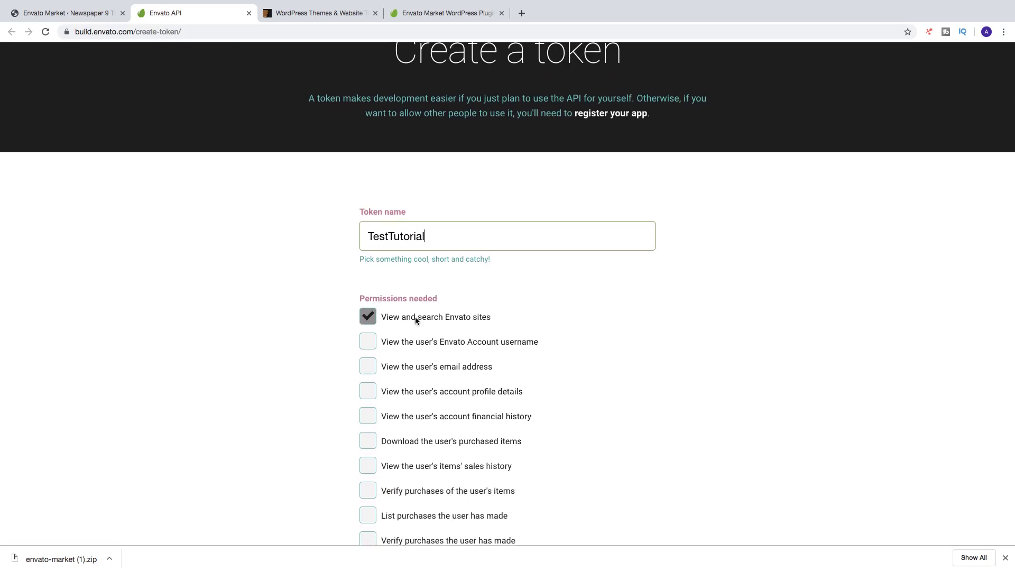
scroll(416, 319, "up", 1)
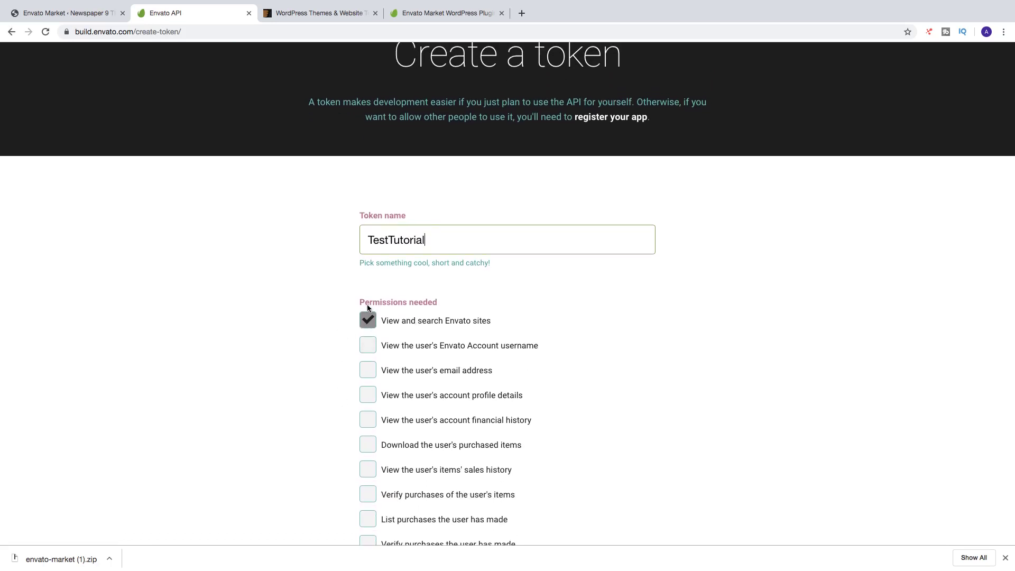
left_click(369, 346)
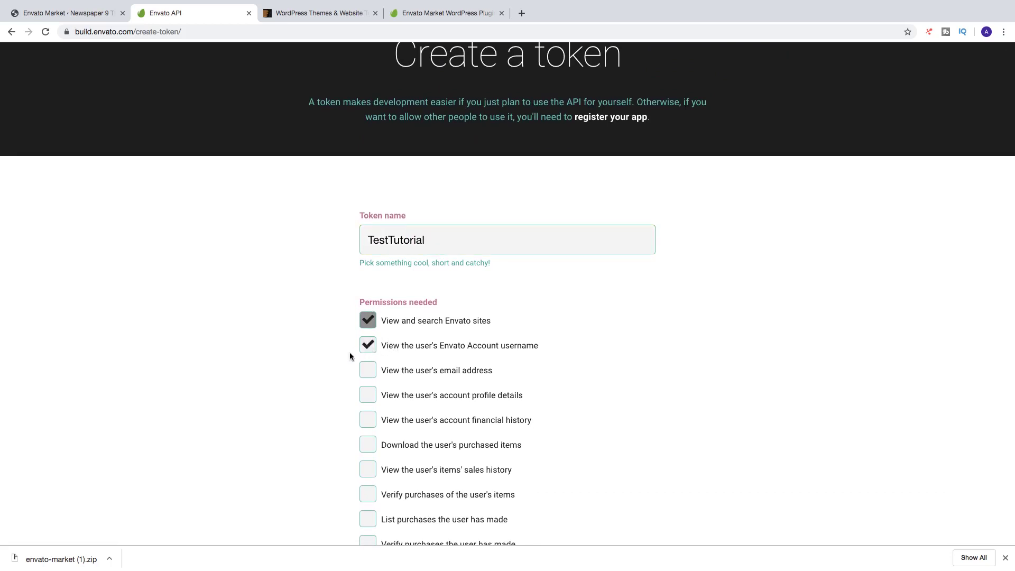
scroll(350, 356, "down", 1)
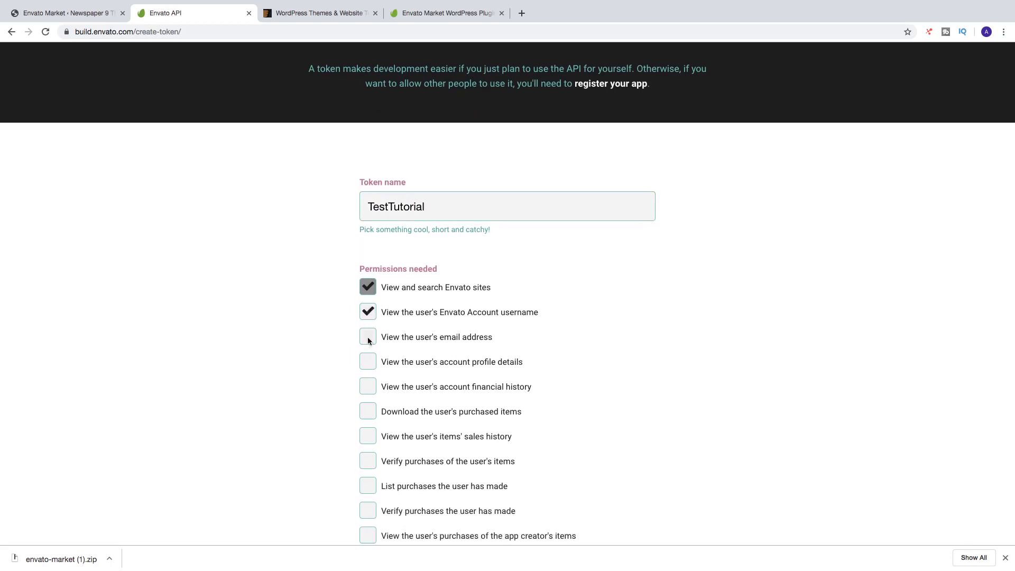
left_click(369, 337)
scroll(336, 359, "down", 1)
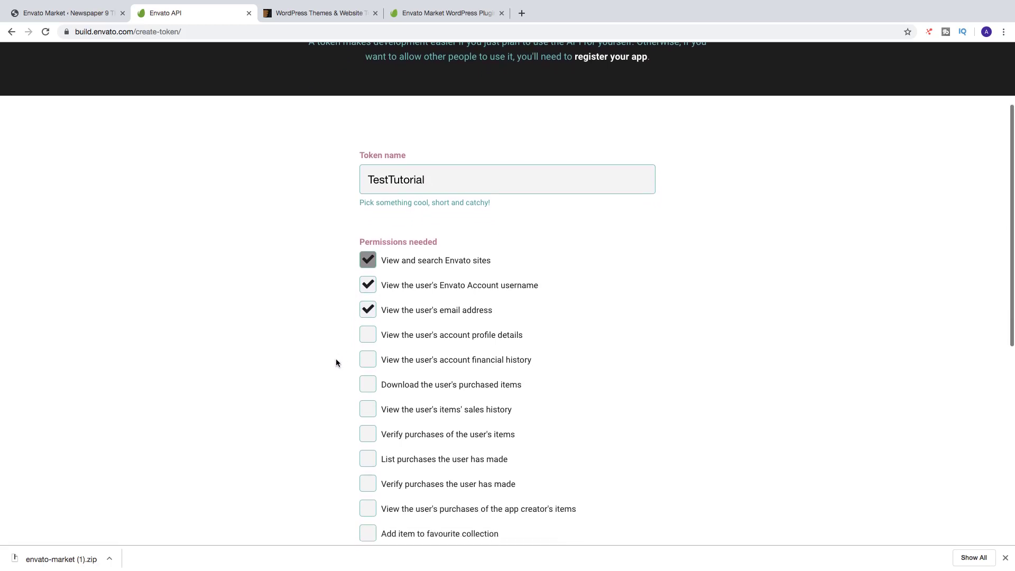
scroll(336, 363, "down", 1)
left_click(371, 325)
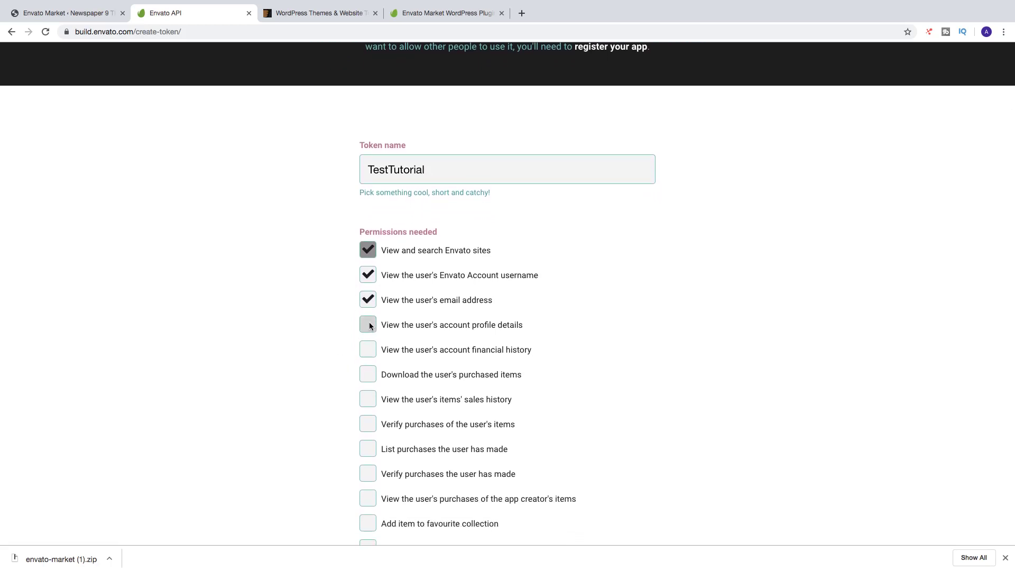
scroll(351, 337, "down", 1)
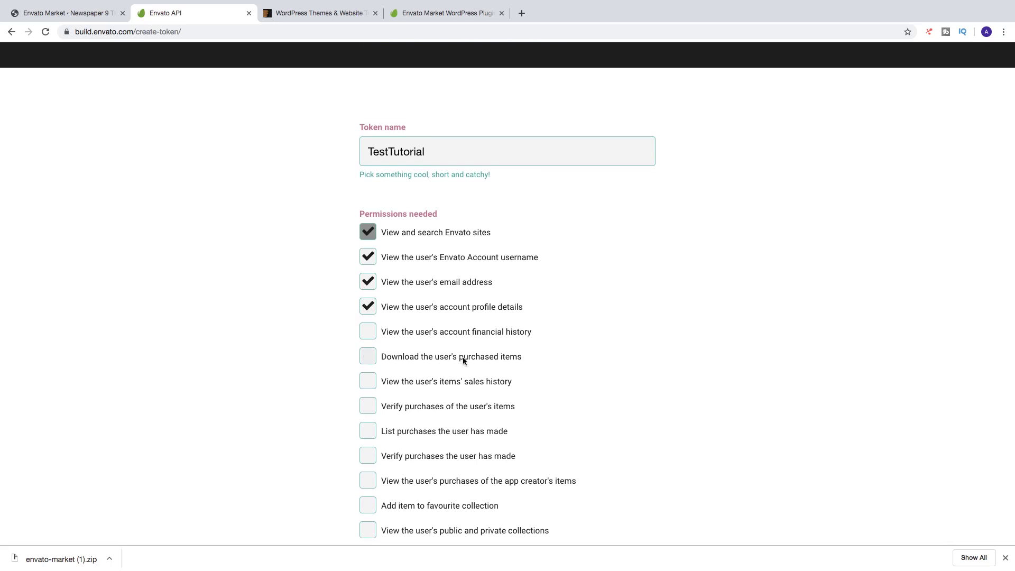
left_click(369, 355)
scroll(350, 376, "down", 2)
scroll(350, 375, "down", 1)
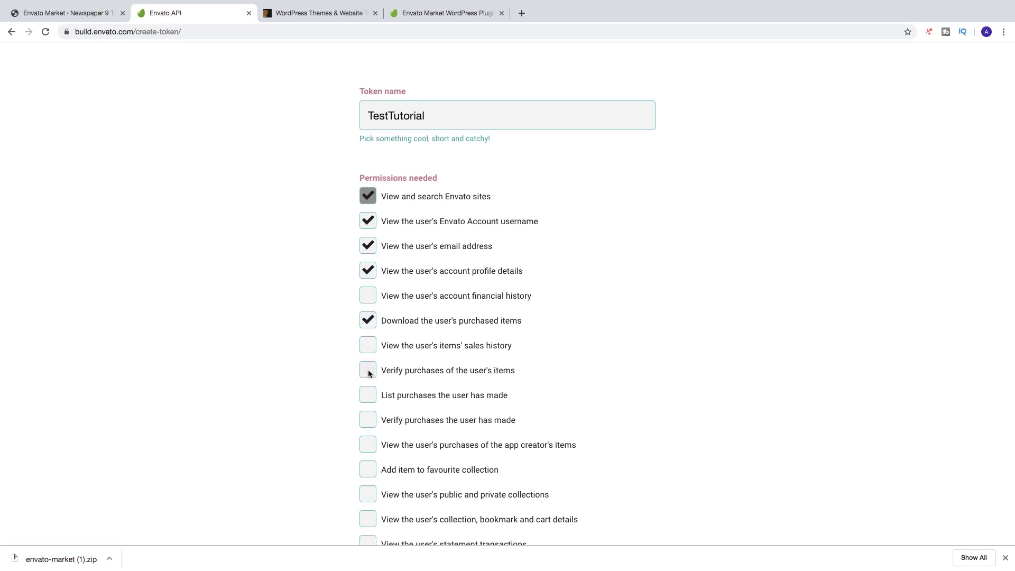
left_click(369, 372)
left_click(368, 396)
scroll(354, 421, "down", 2)
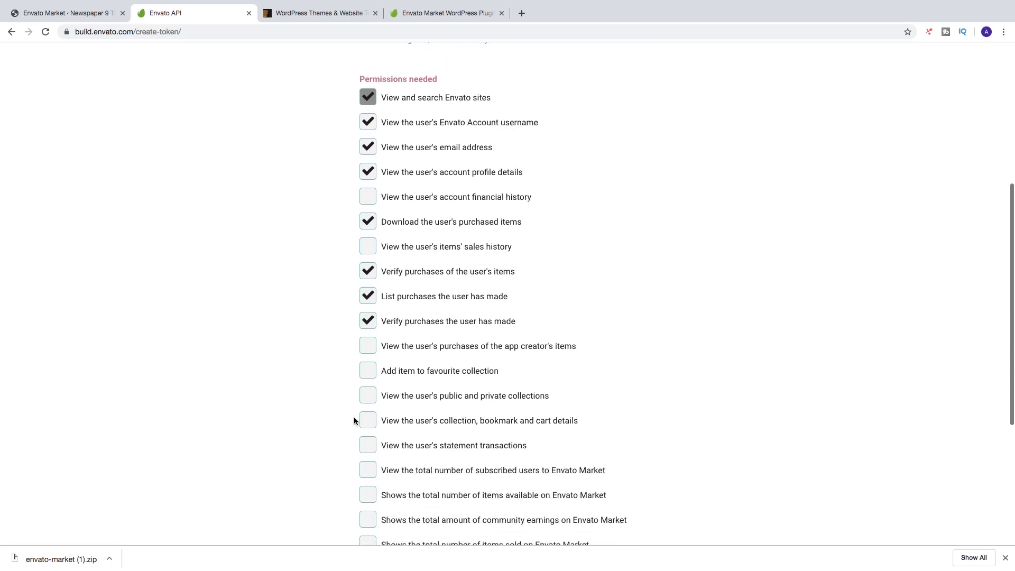
scroll(354, 418, "down", 3)
scroll(353, 417, "down", 3)
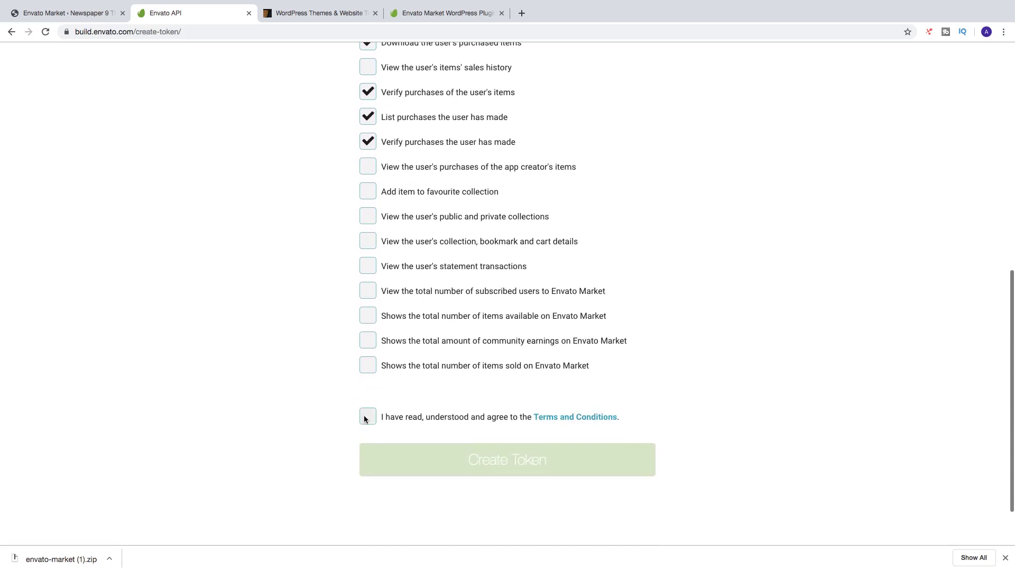
Step: Accept the Envato API terms after viewing Terms and Conditions in a separate tab
left_click(367, 417)
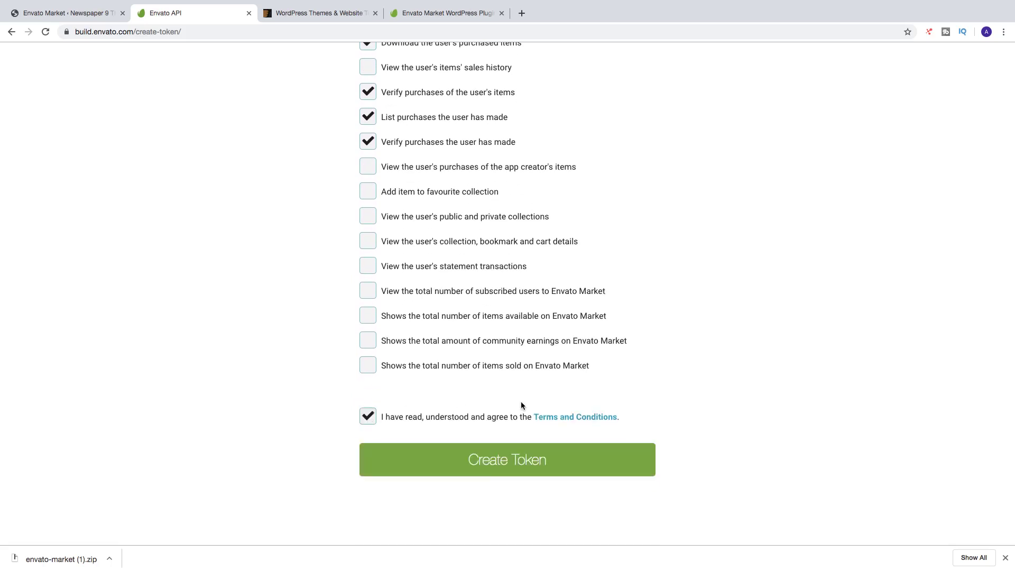
right_click(547, 420)
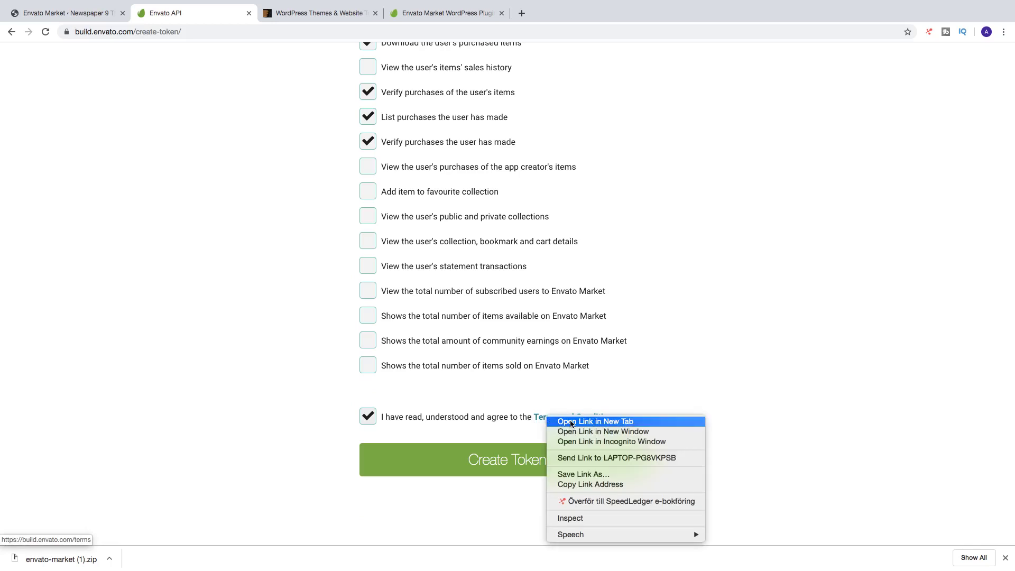
left_click(570, 421)
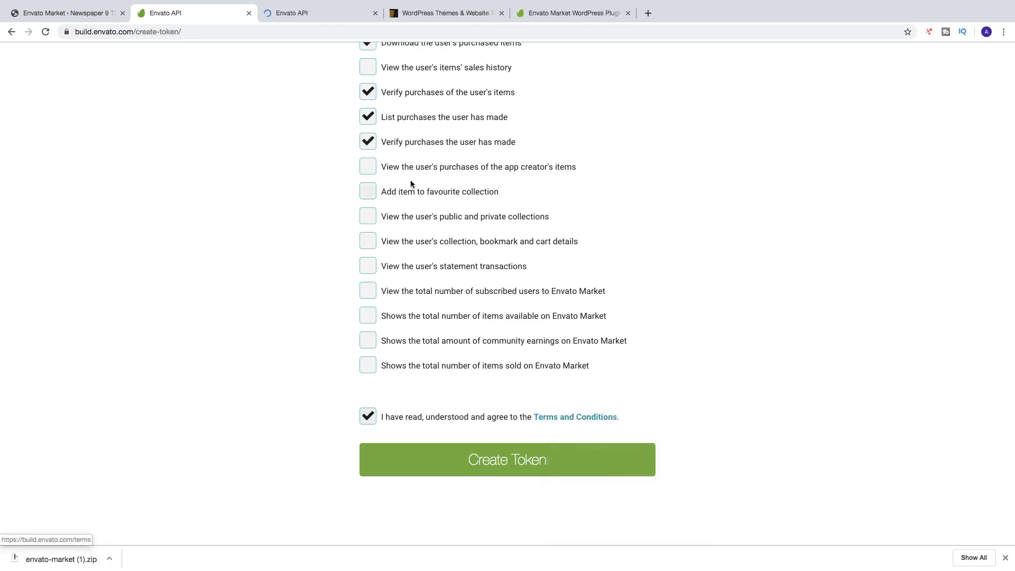
left_click(308, 14)
scroll(381, 290, "down", 3)
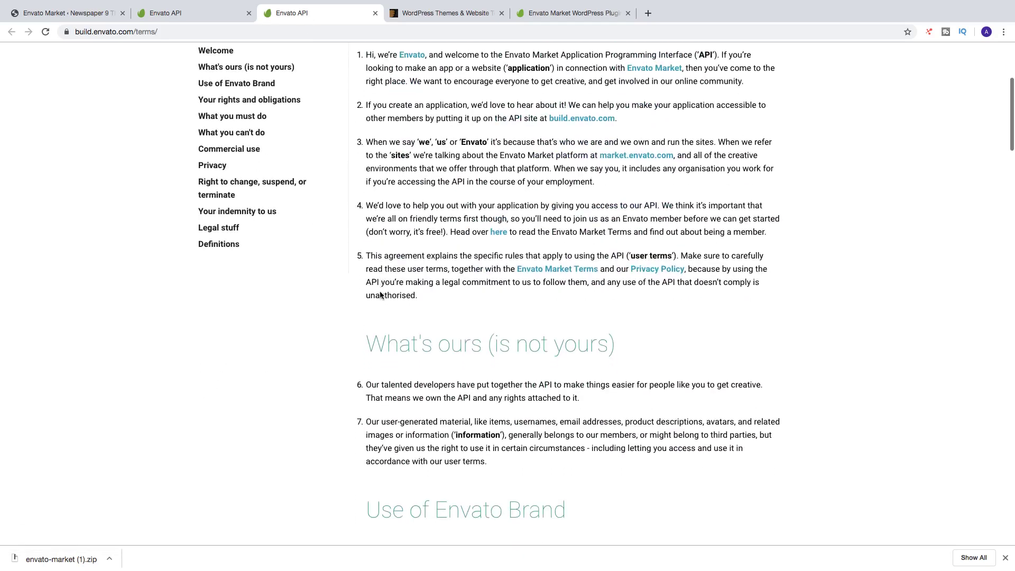
scroll(380, 295, "up", 3)
scroll(380, 294, "down", 5)
scroll(380, 294, "down", 3)
scroll(380, 295, "down", 3)
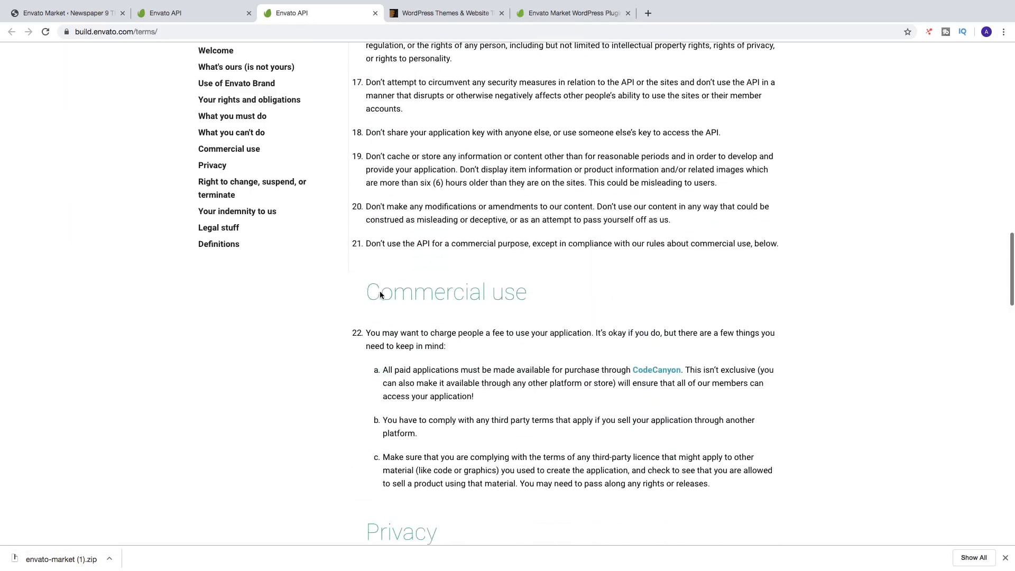
scroll(381, 295, "down", 1)
scroll(380, 295, "up", 10)
left_click(186, 12)
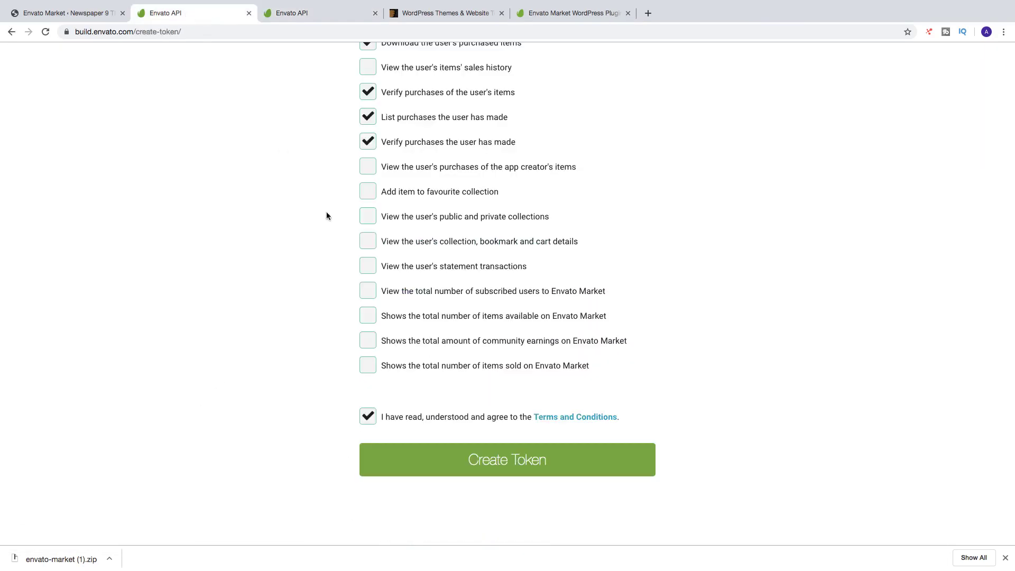
Step: Create the personal token and copy its secret key
left_click(474, 458)
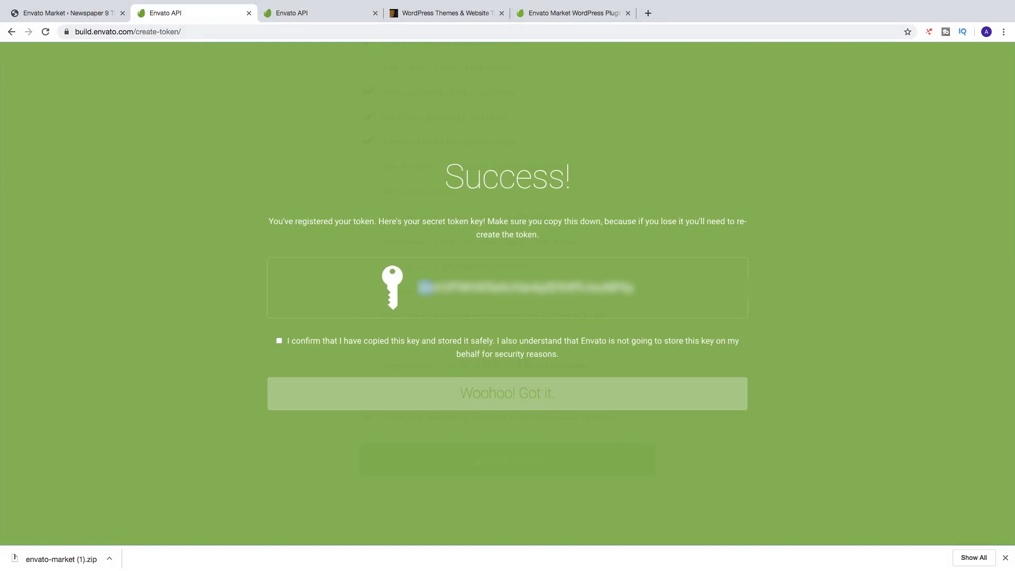
left_click_drag(433, 288, 614, 287)
right_click(592, 283)
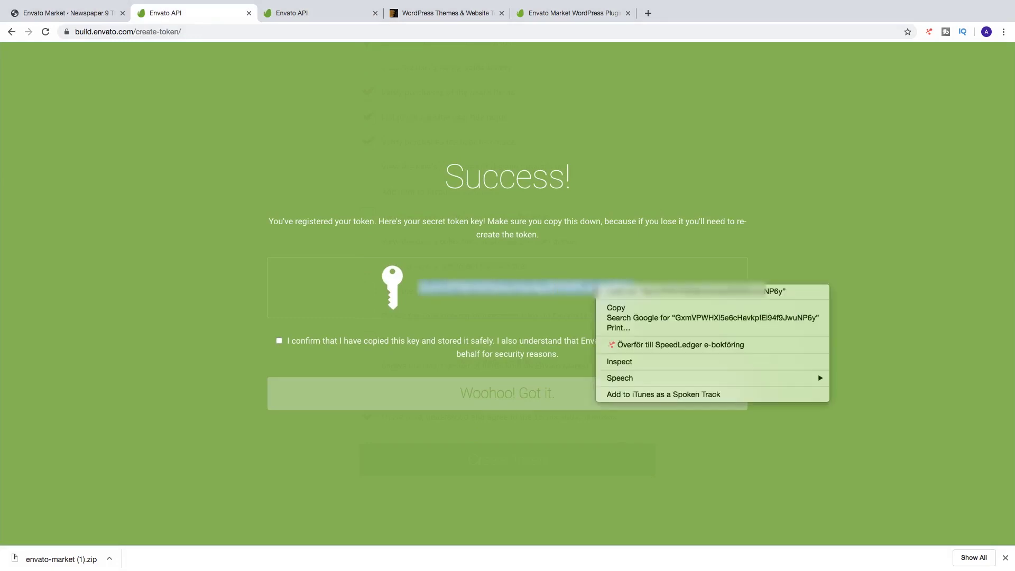
left_click(612, 309)
Step: Paste the copied key into the Envato Market Token field and save the settings
left_click(91, 18)
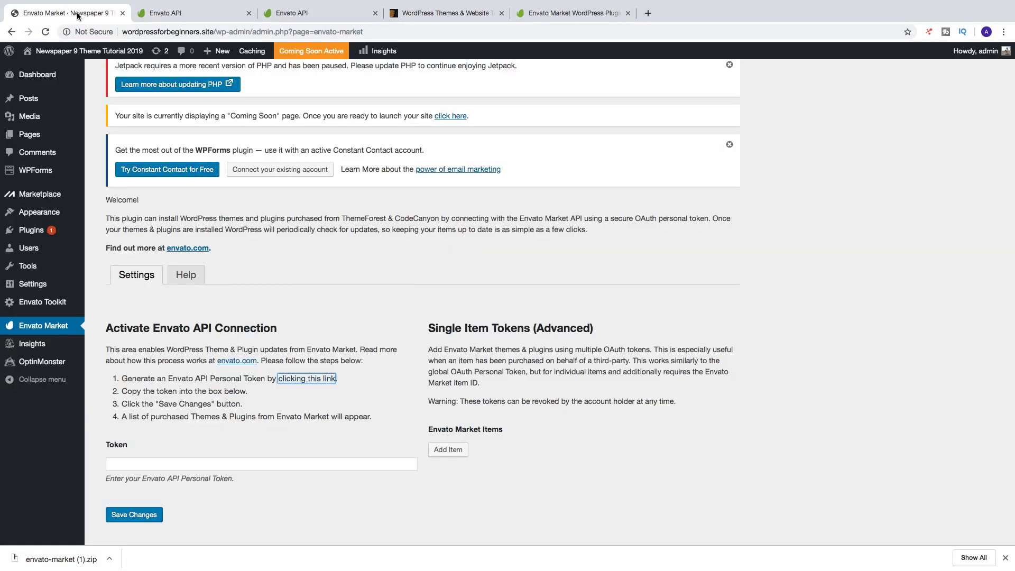
scroll(169, 441, "down", 1)
right_click(168, 441)
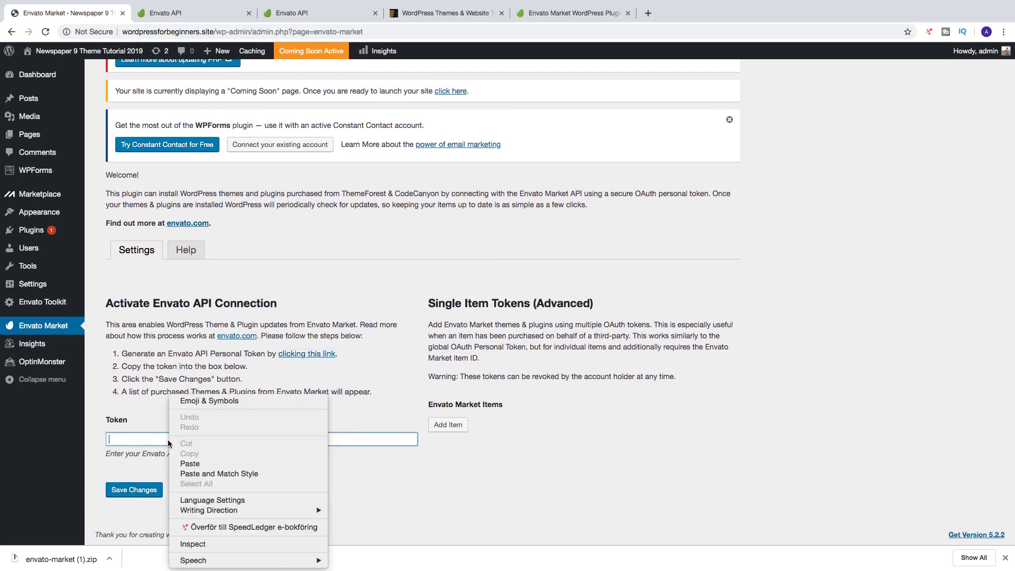
left_click(178, 458)
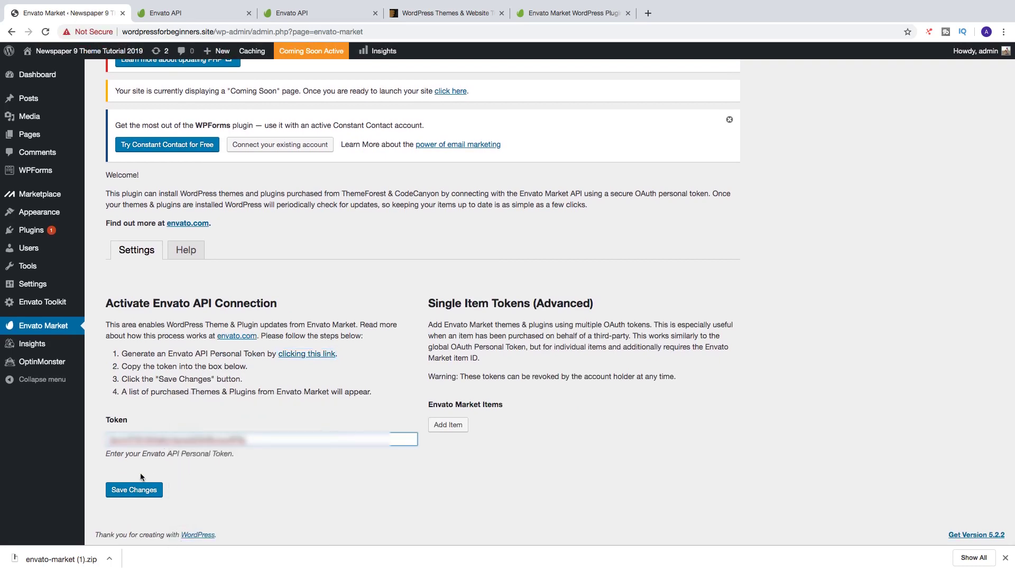
left_click(133, 491)
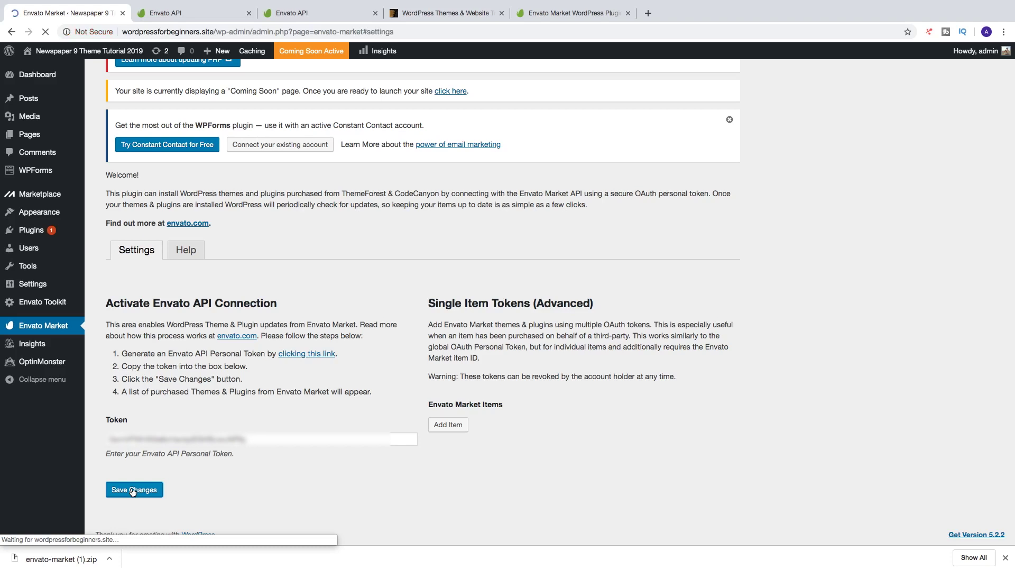
scroll(254, 407, "down", 3)
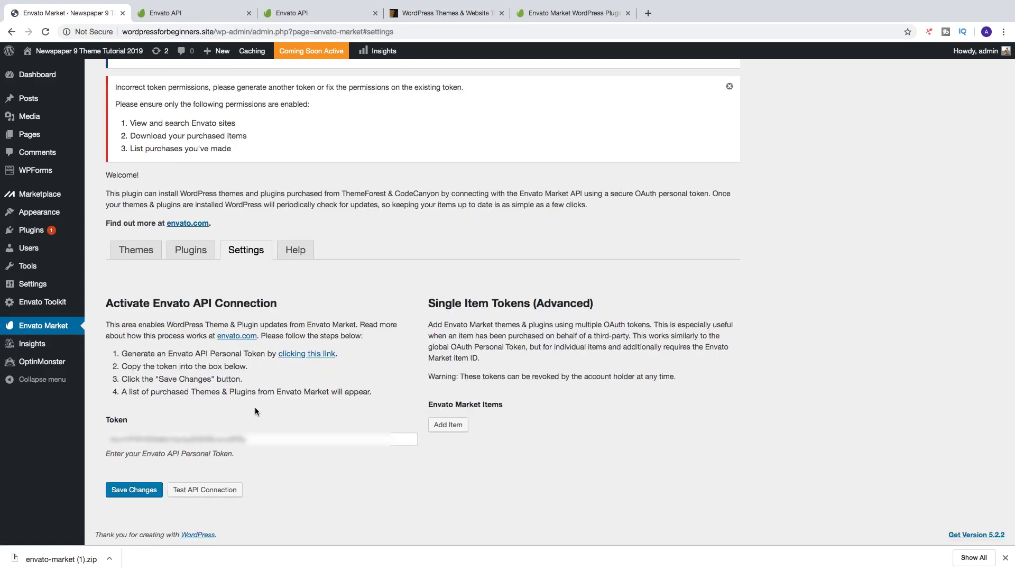
Step: Activate the Newspaper theme from the Envato Market Themes list
left_click(147, 255)
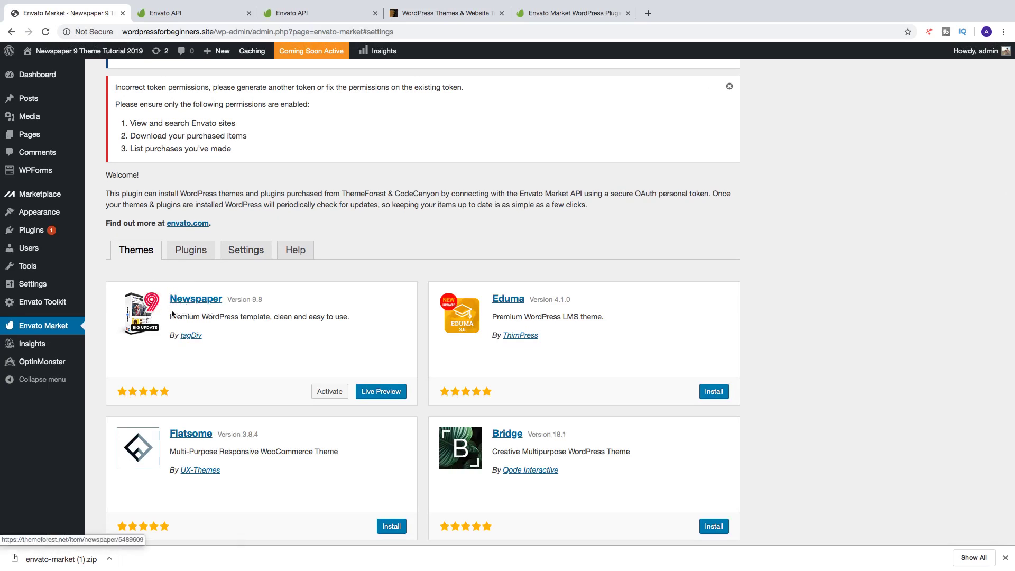
left_click(329, 393)
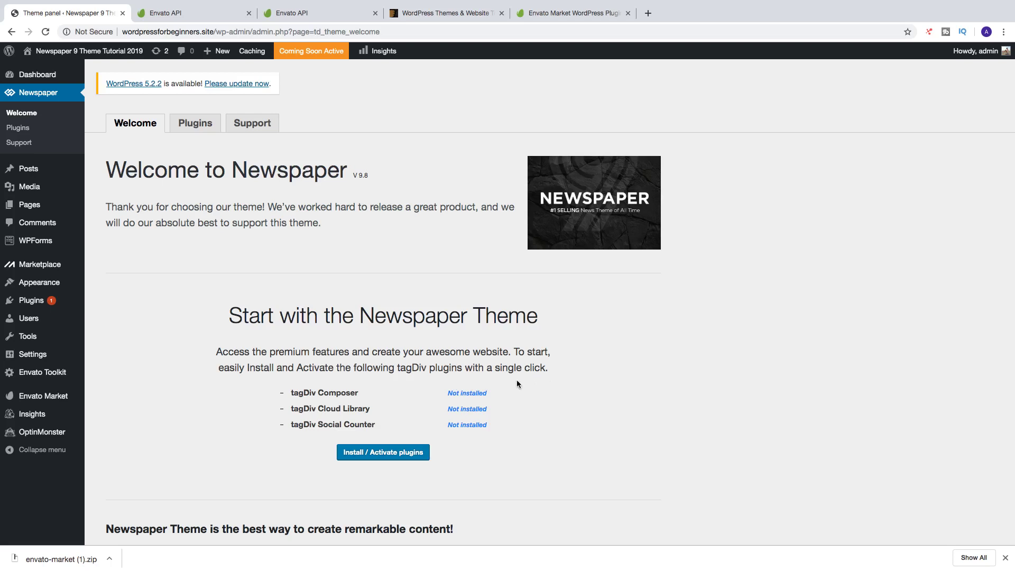
Step: Run Install / Activate plugins on the Newspaper Welcome page for the three tagDiv plugins
left_click(375, 453)
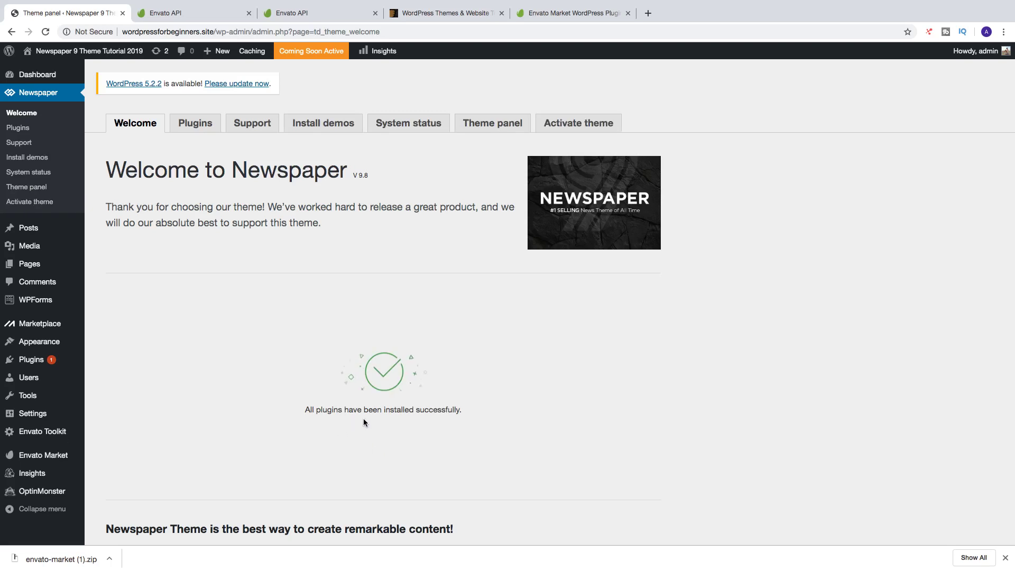
scroll(364, 418, "down", 2)
scroll(364, 418, "down", 2)
scroll(363, 421, "up", 1)
scroll(363, 420, "up", 3)
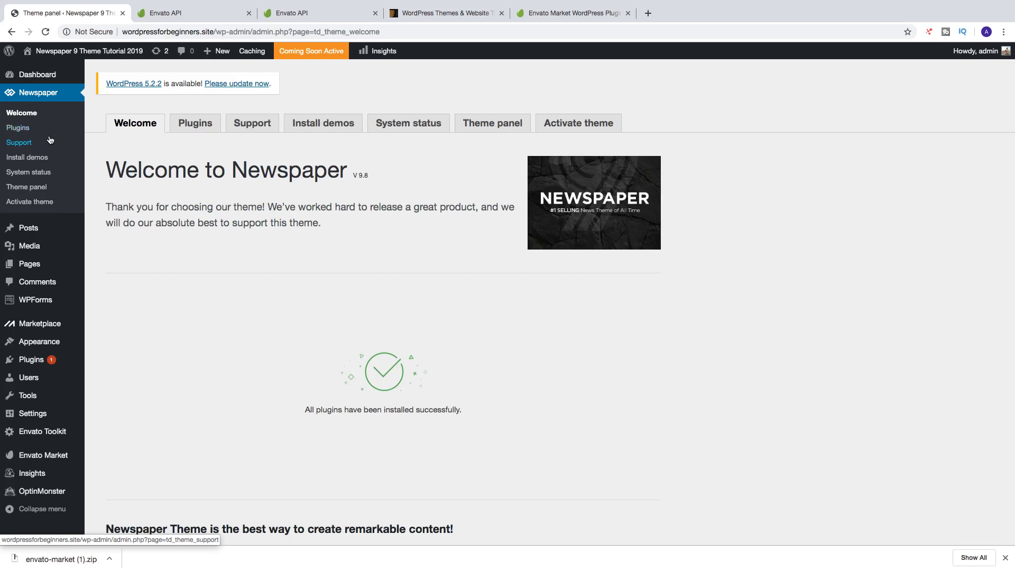
mouse_move(88, 51)
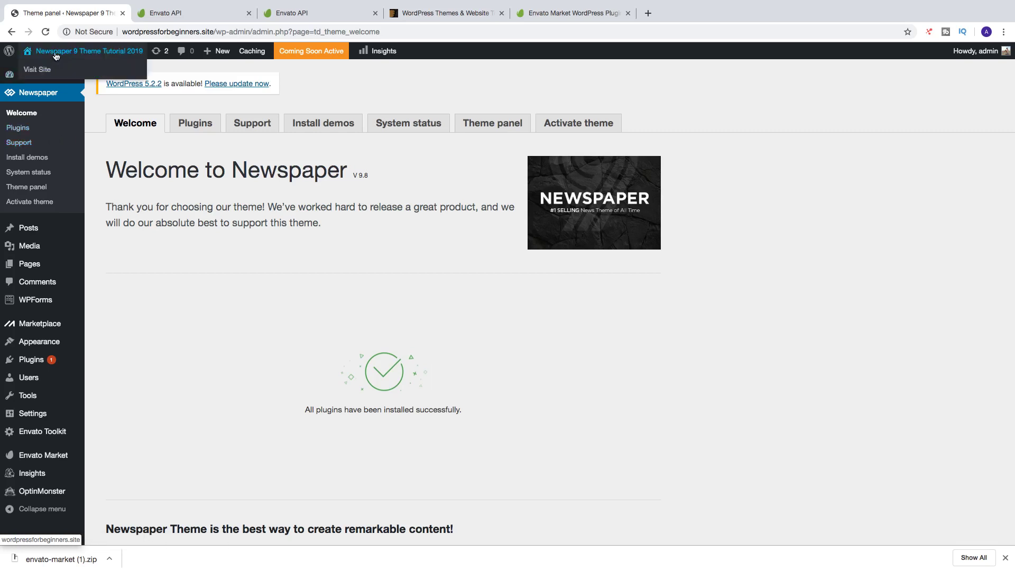
Step: View the live site front end, now showing the Newspaper theme with the Hello world post
left_click(56, 54)
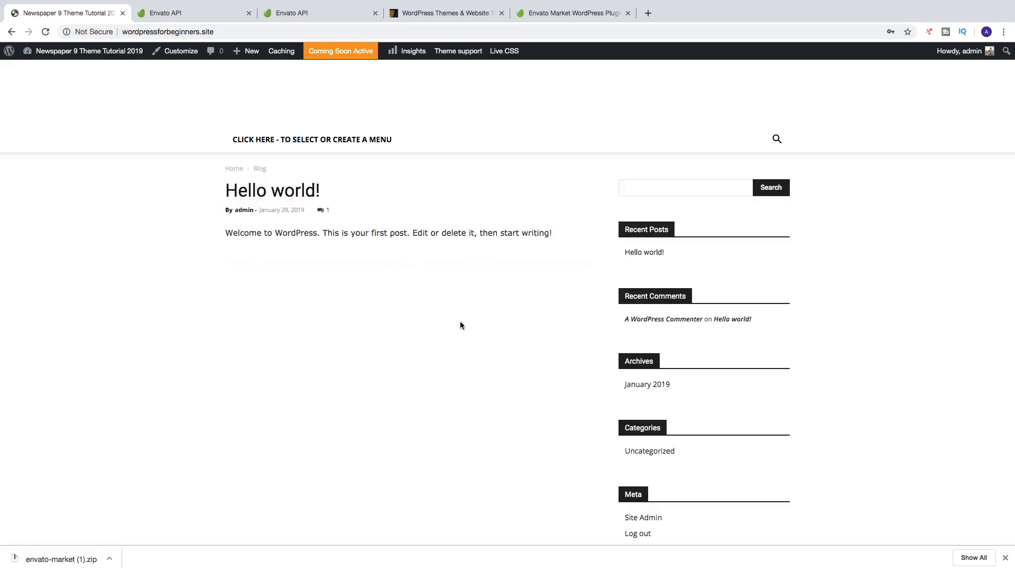
scroll(440, 329, "down", 4)
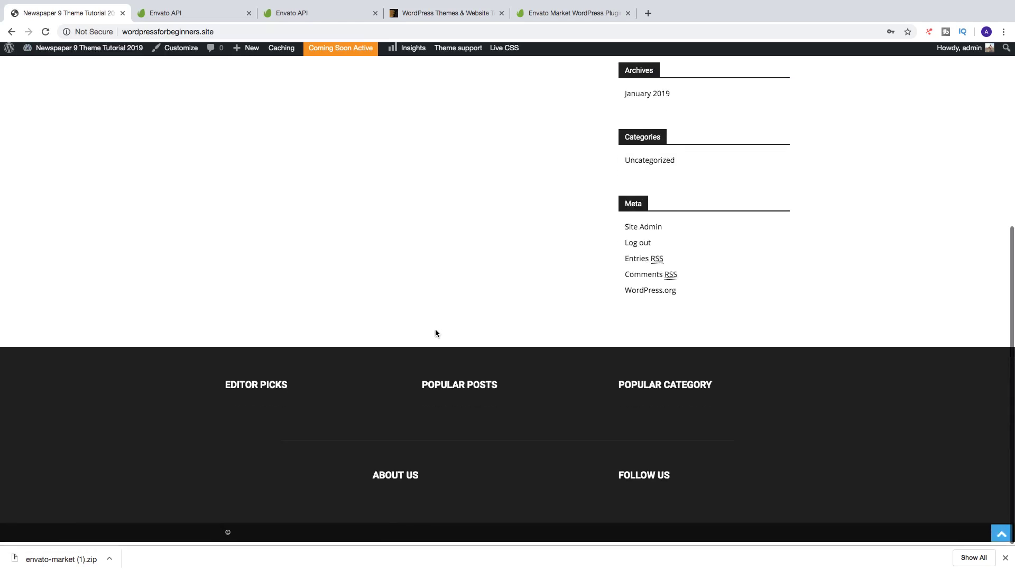
scroll(430, 323, "up", 4)
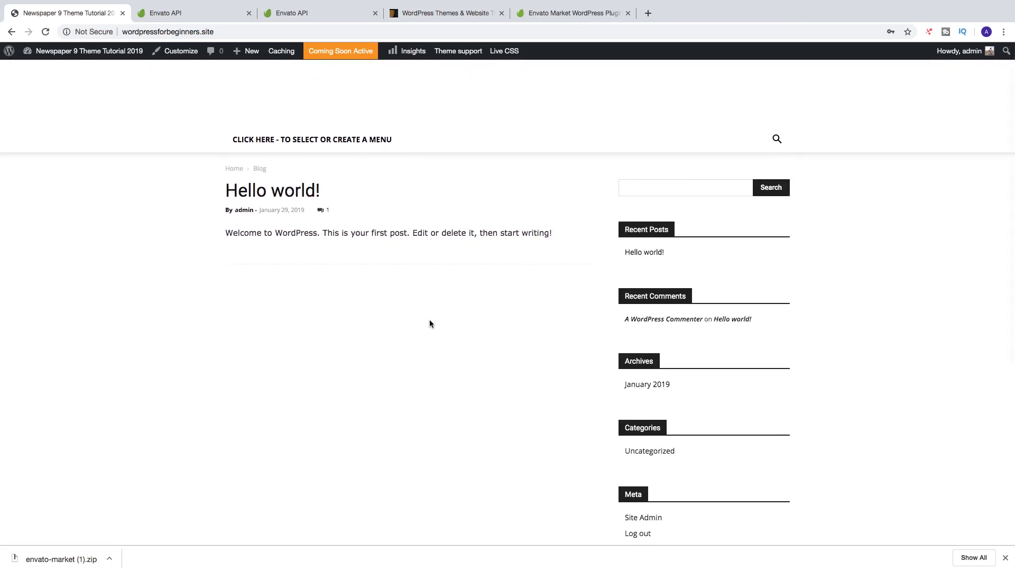